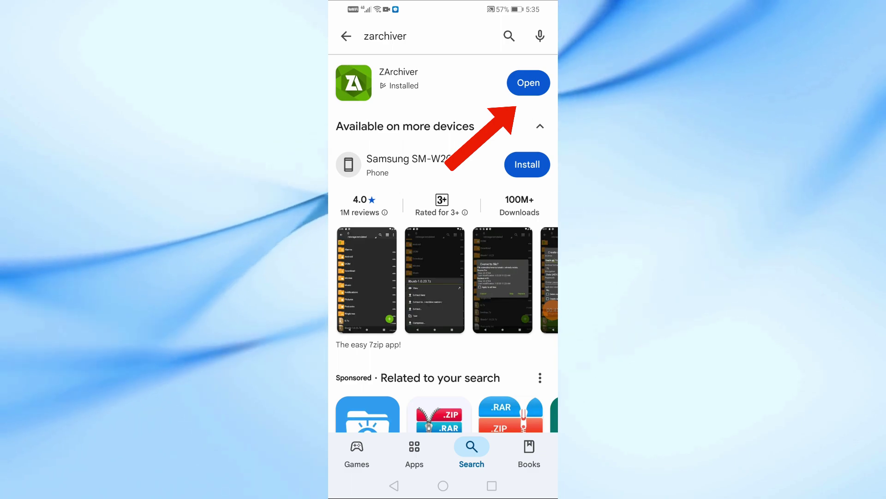
left_click(528, 82)
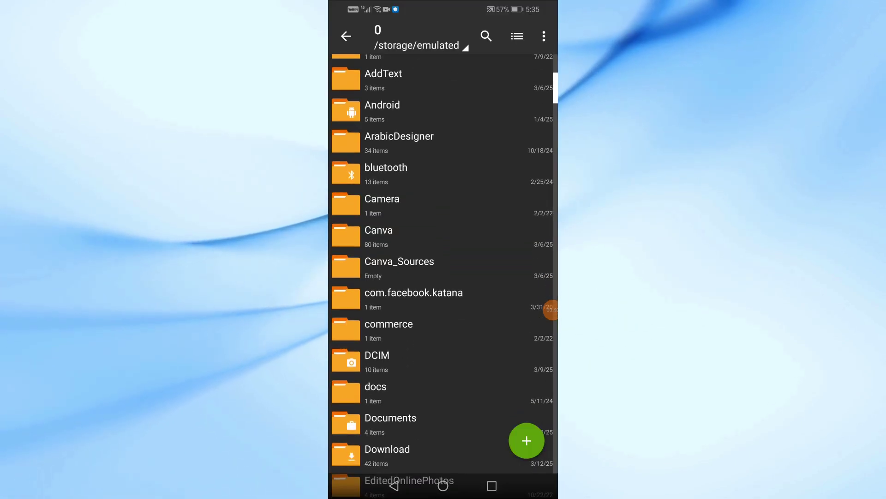
scroll(443, 278, "down", 5)
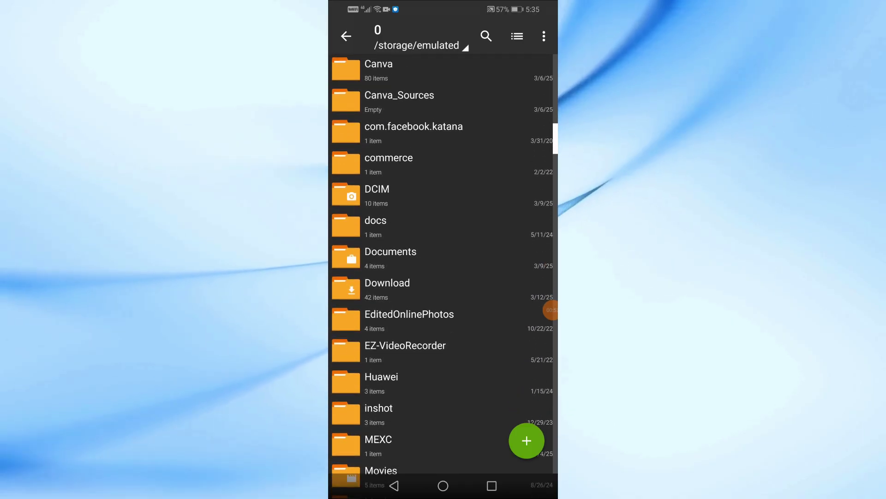
scroll(443, 277, "down", 4)
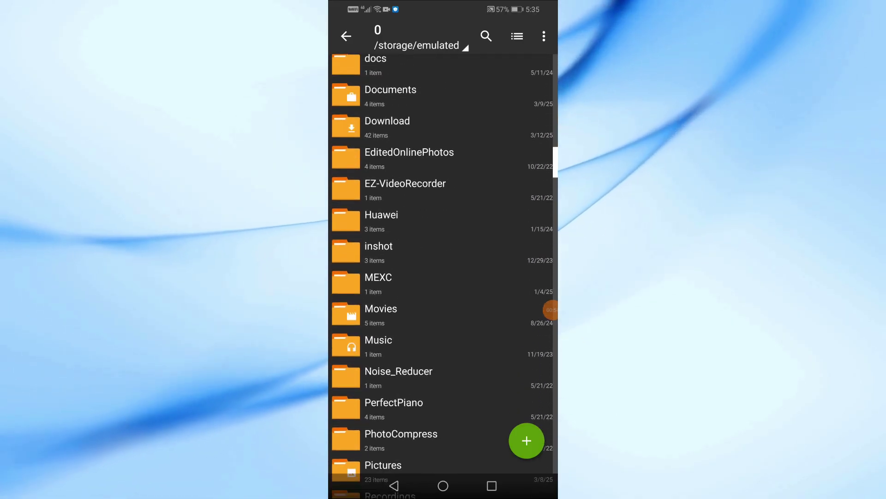
scroll(443, 277, "up", 2)
scroll(443, 277, "up", 1)
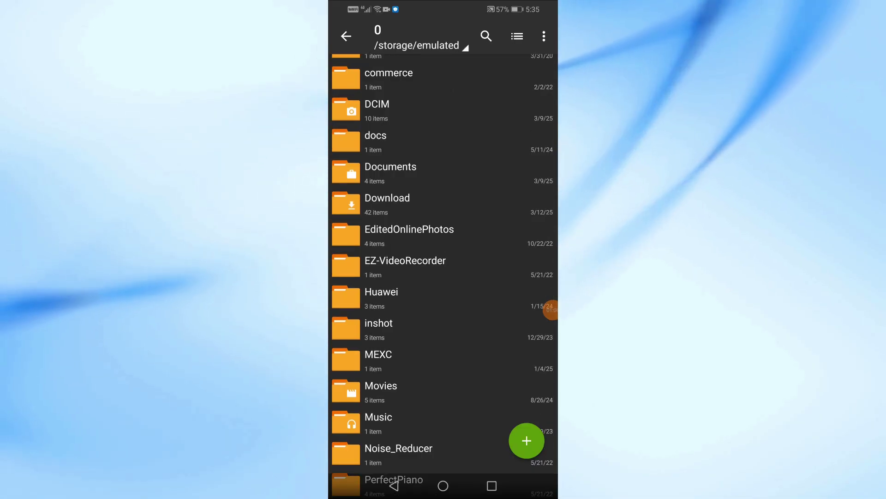
scroll(443, 278, "up", 1)
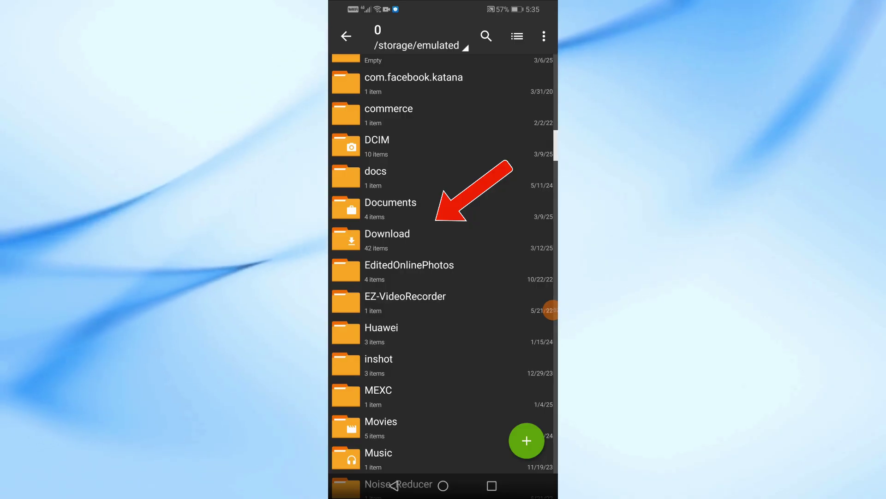
Open the Download folder and bring up actions for the Pokemon - Emerald Version (U).zip
left_click(387, 240)
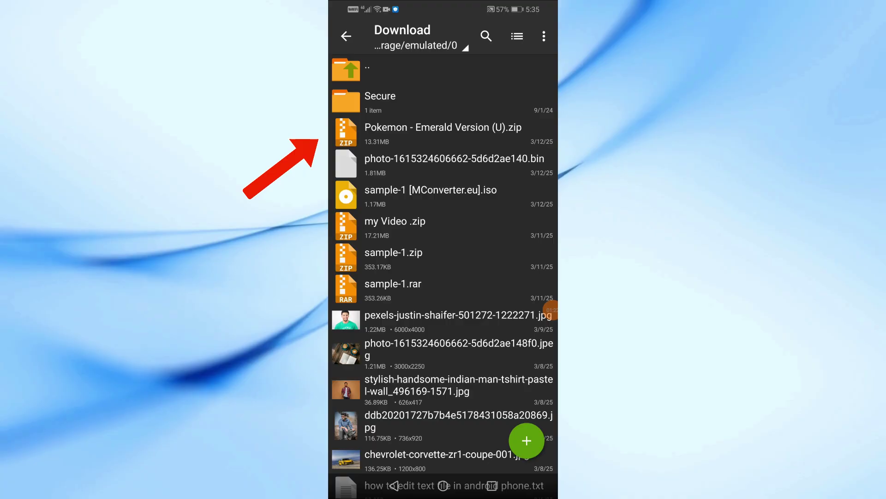
left_click(444, 131)
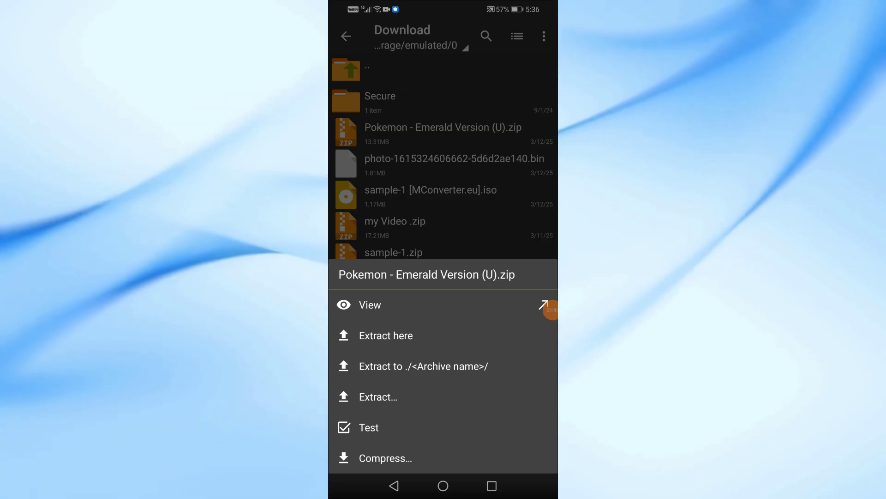
Extract the Pokemon zip to ./Pokemon - Emerald Version (U)/ and open that folder
left_click(386, 335)
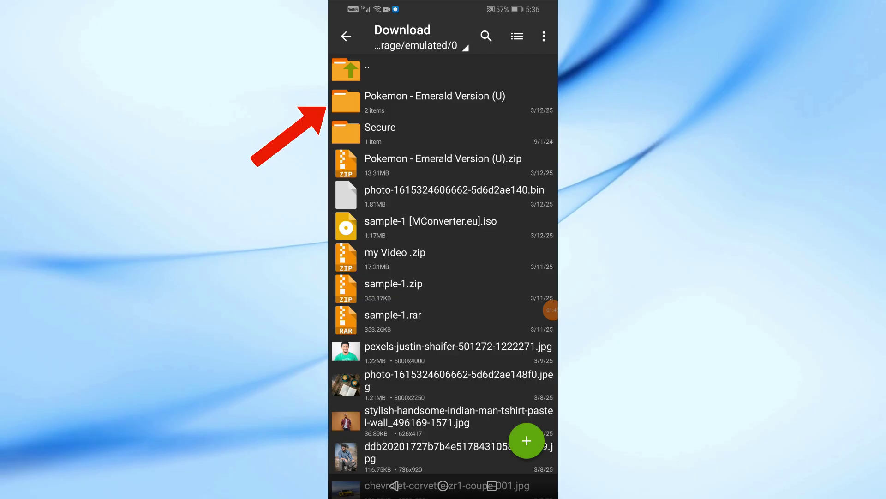
left_click(435, 102)
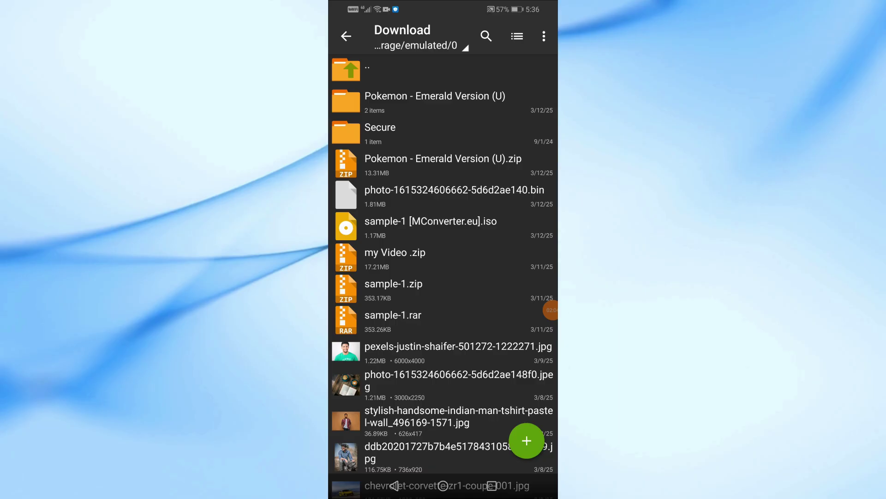
left_click(435, 103)
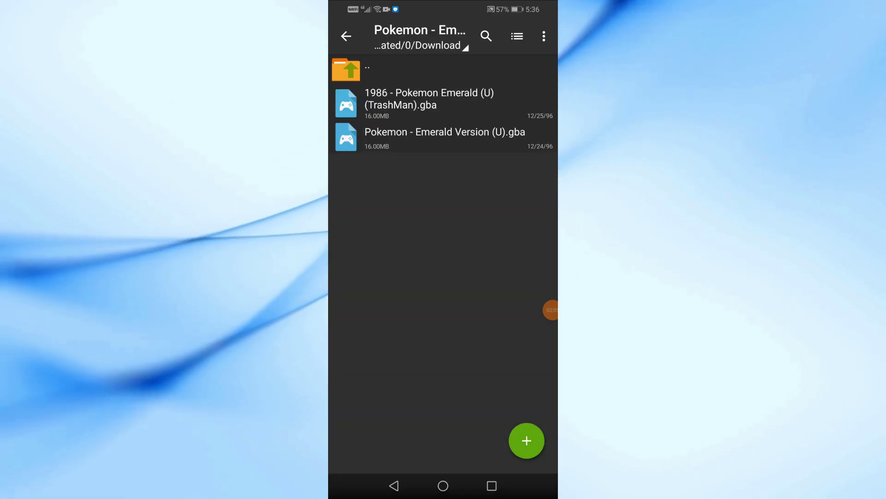